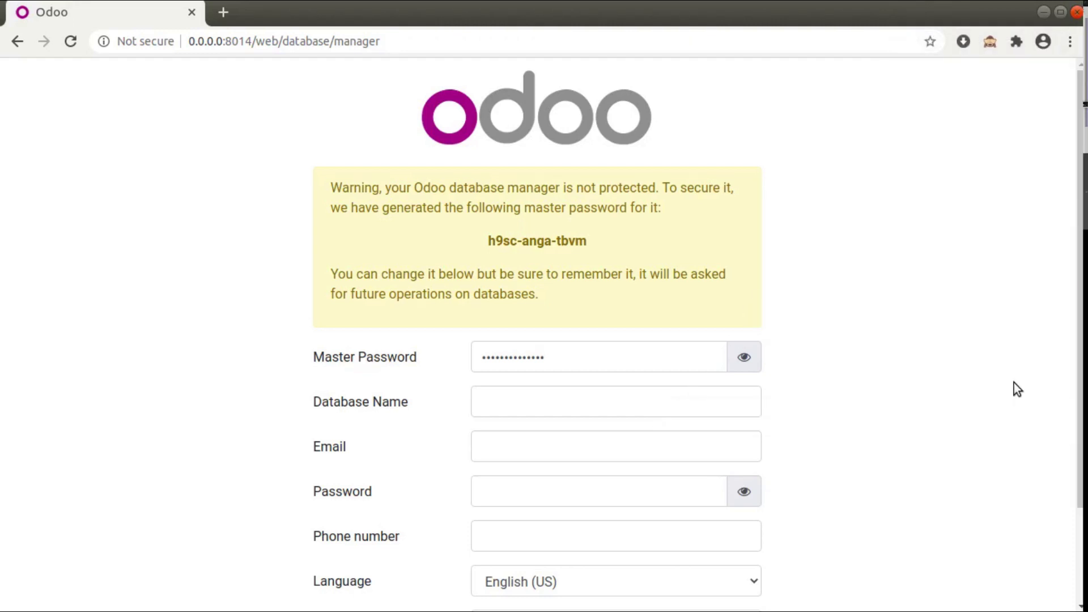
Reveal the generated master password in plain text, then bring up odoo.conf in PyCharm.
{"action": "scroll", "coordinate": [1063, 460], "scroll_direction": "down", "scroll_amount": 2}
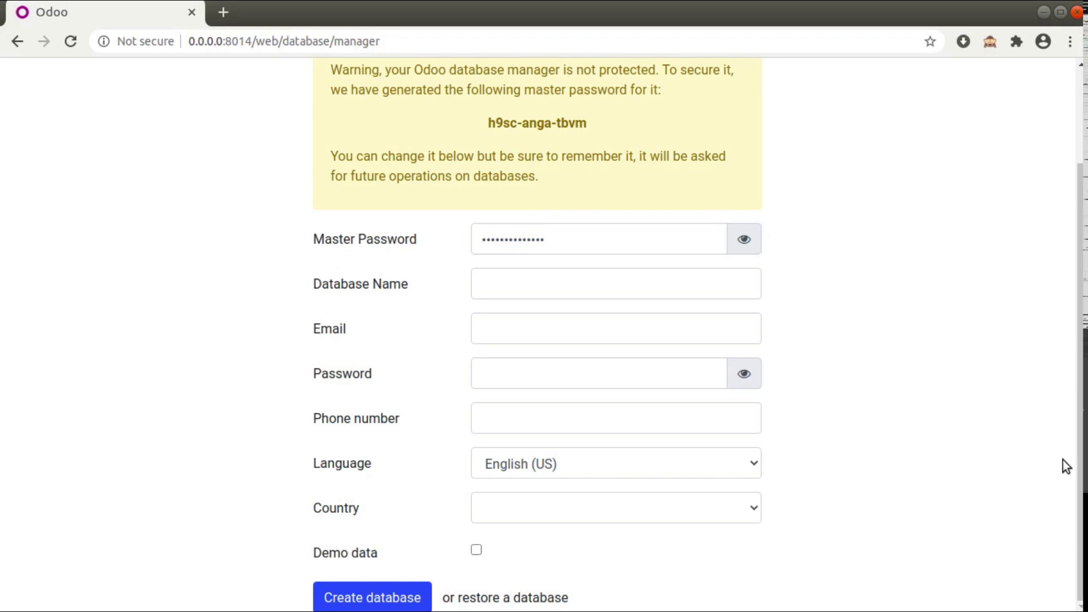
{"action": "scroll", "coordinate": [1042, 445], "scroll_direction": "up", "scroll_amount": 4}
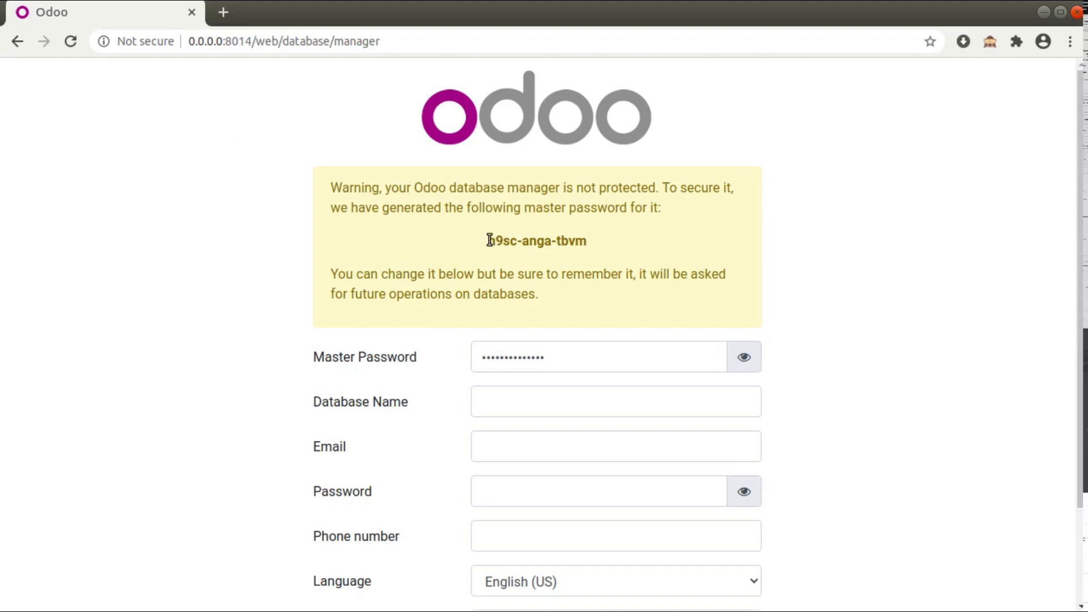
{"action": "left_click_drag", "start_coordinate": [489, 240], "coordinate": [587, 244]}
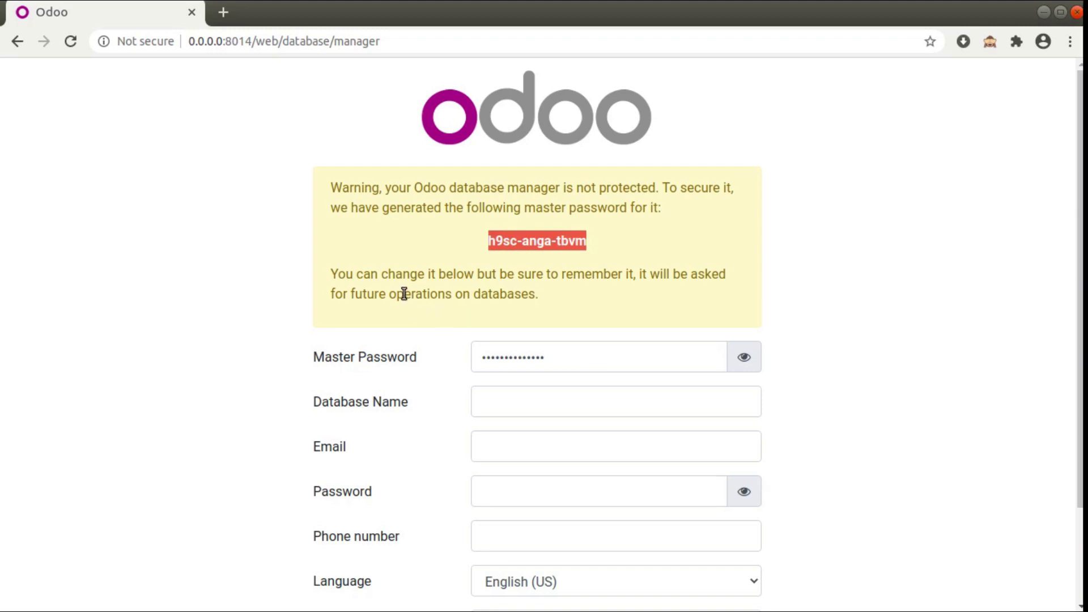
{"action": "left_click", "coordinate": [744, 357]}
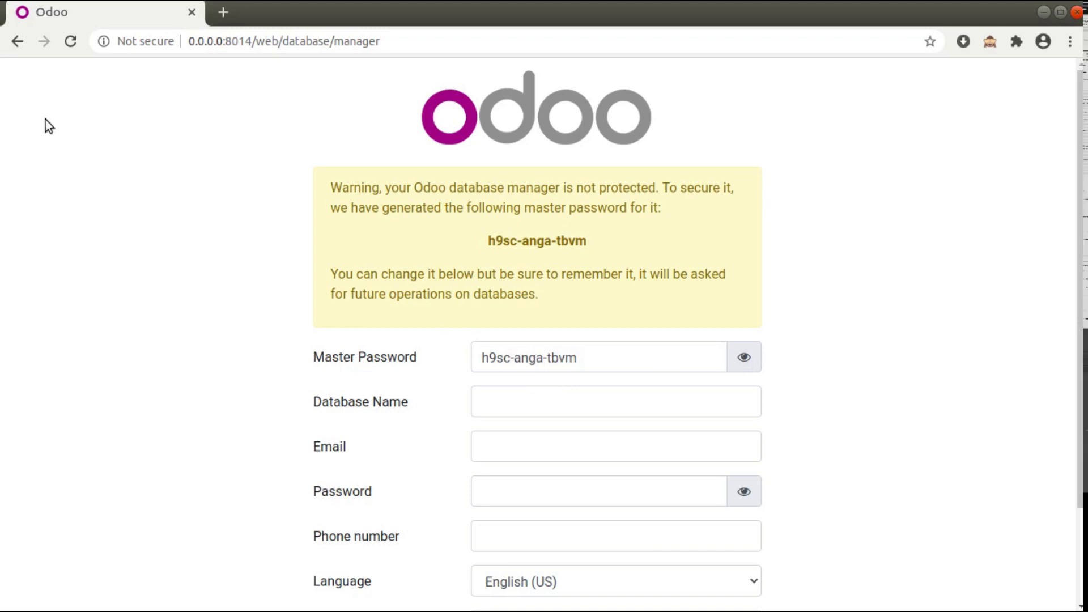
{"action": "left_click", "coordinate": [20, 102]}
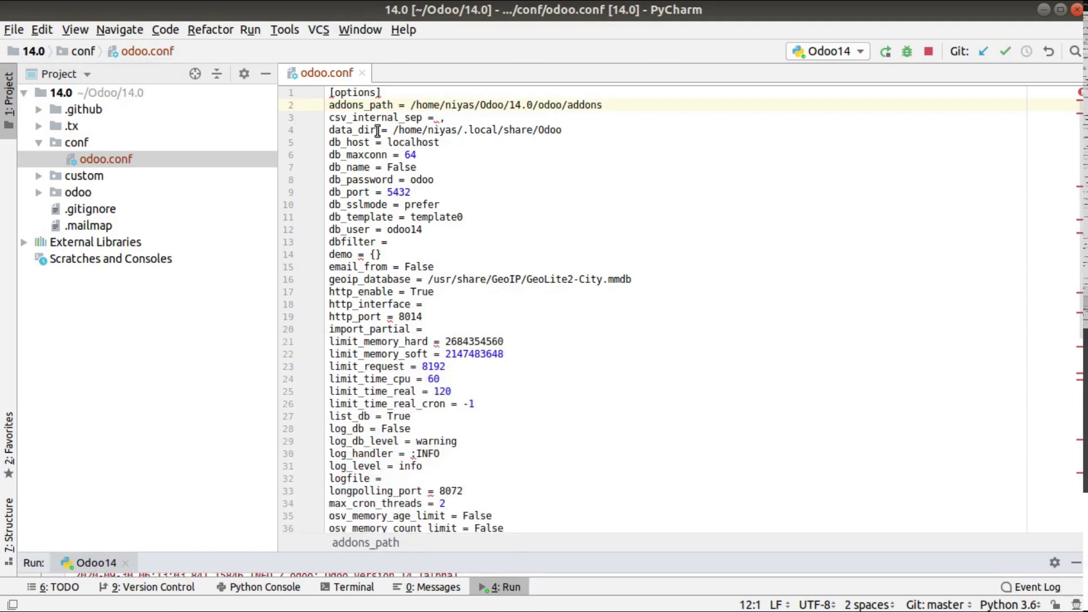
Search odoo.conf for 'admin' to confirm no admin_passwd entry exists, then return to the browser.
{"action": "scroll", "coordinate": [379, 136], "scroll_direction": "down", "scroll_amount": 7}
{"action": "scroll", "coordinate": [379, 136], "scroll_direction": "down", "scroll_amount": 3}
{"action": "left_click", "coordinate": [387, 463]}
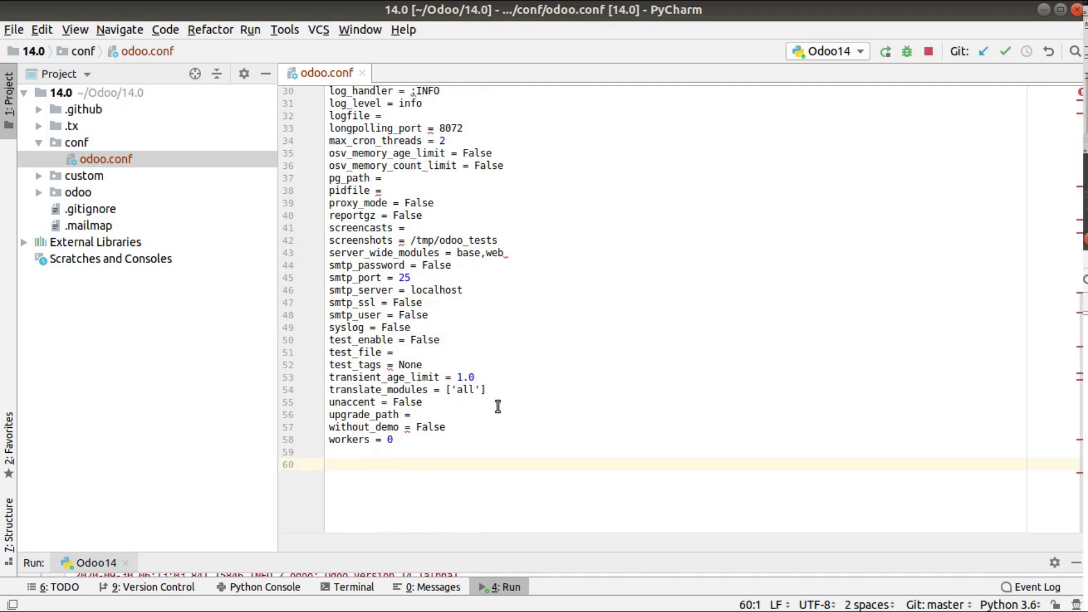
{"action": "key", "text": "ctrl+f"}
{"action": "type", "text": "a"}
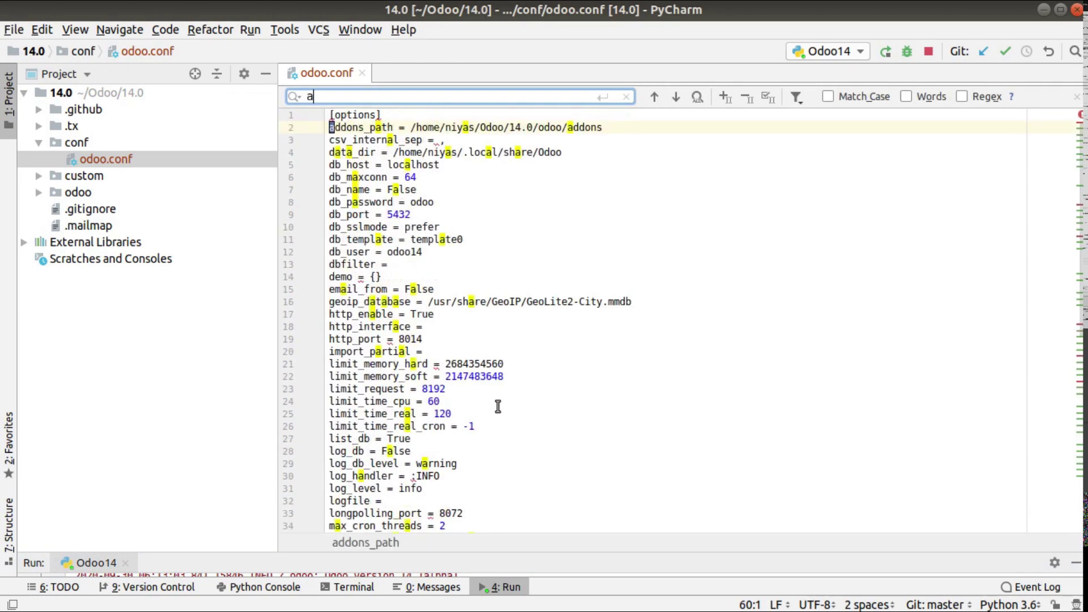
{"action": "type", "text": "dmin"}
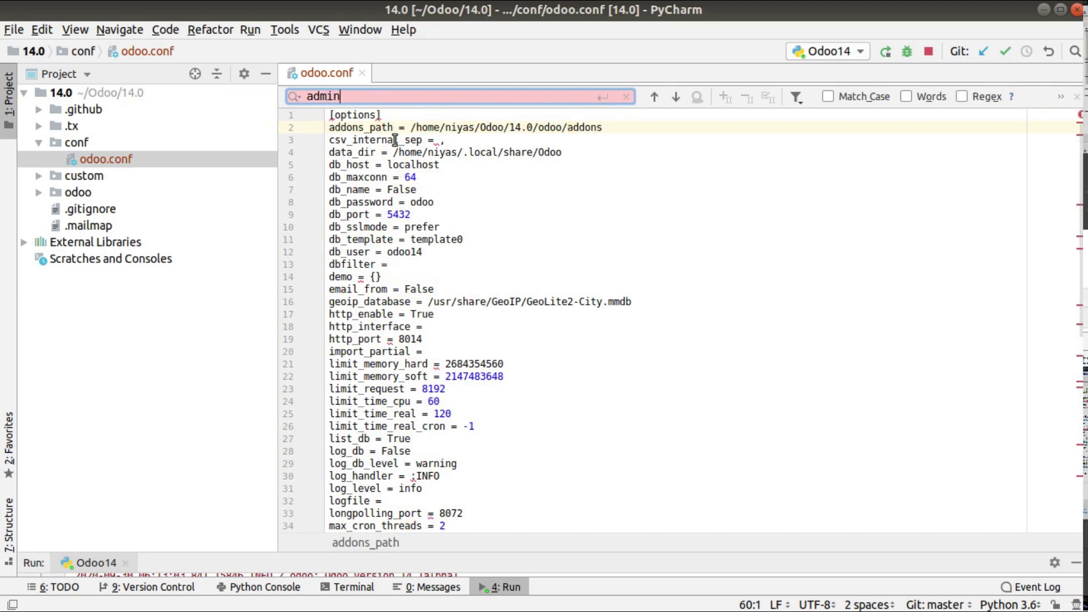
{"action": "scroll", "coordinate": [392, 128], "scroll_direction": "down", "scroll_amount": 10}
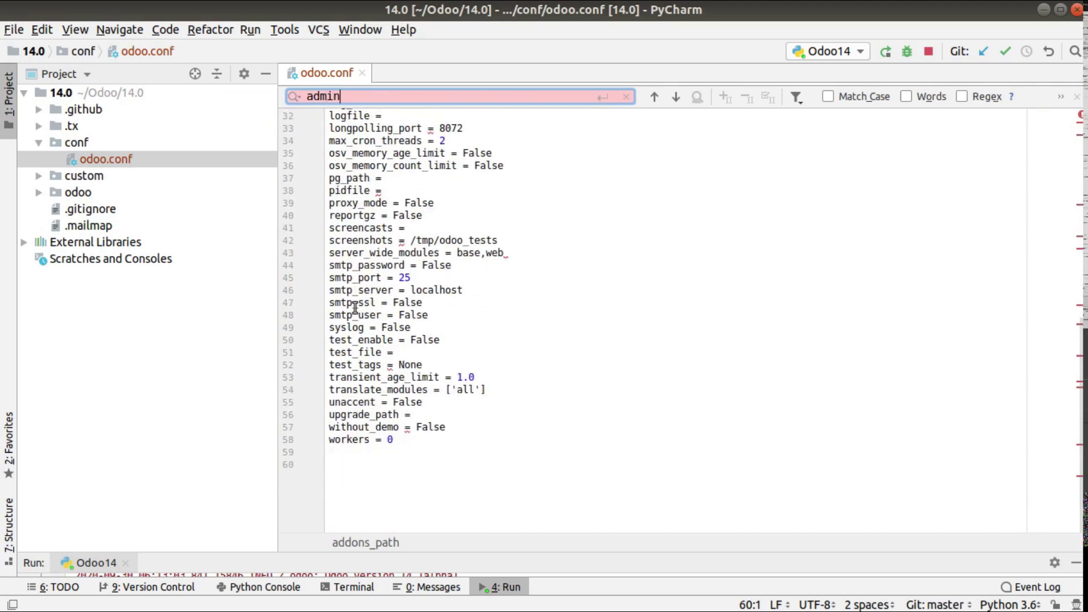
{"action": "left_click", "coordinate": [32, 111]}
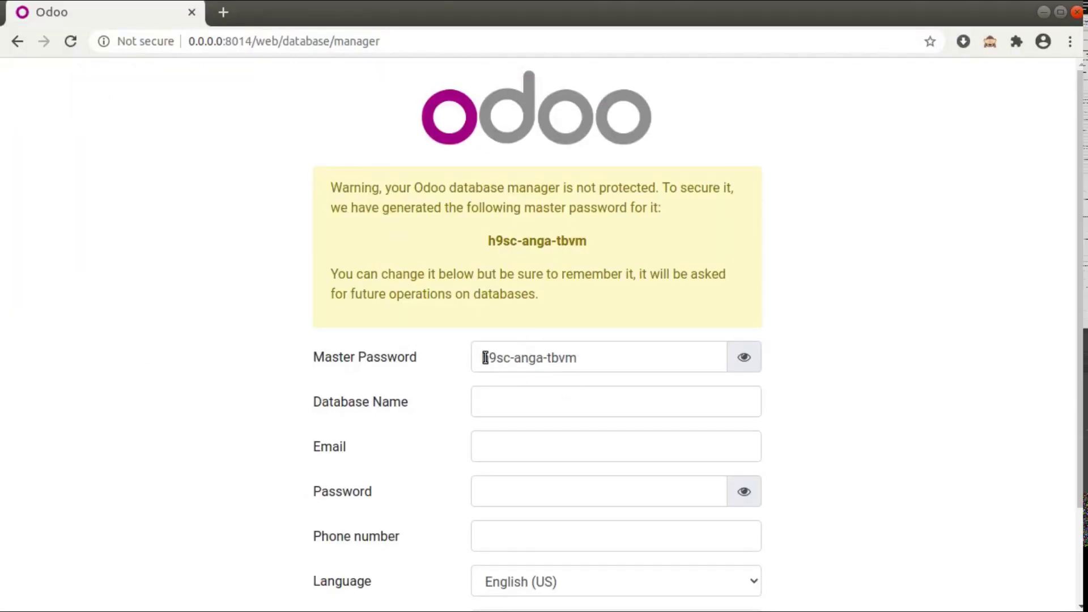
Overwrite the Master Password field's generated value with your own custom master password.
{"action": "double_click", "coordinate": [573, 363]}
{"action": "left_click", "coordinate": [573, 363]}
{"action": "triple_click", "coordinate": [573, 361]}
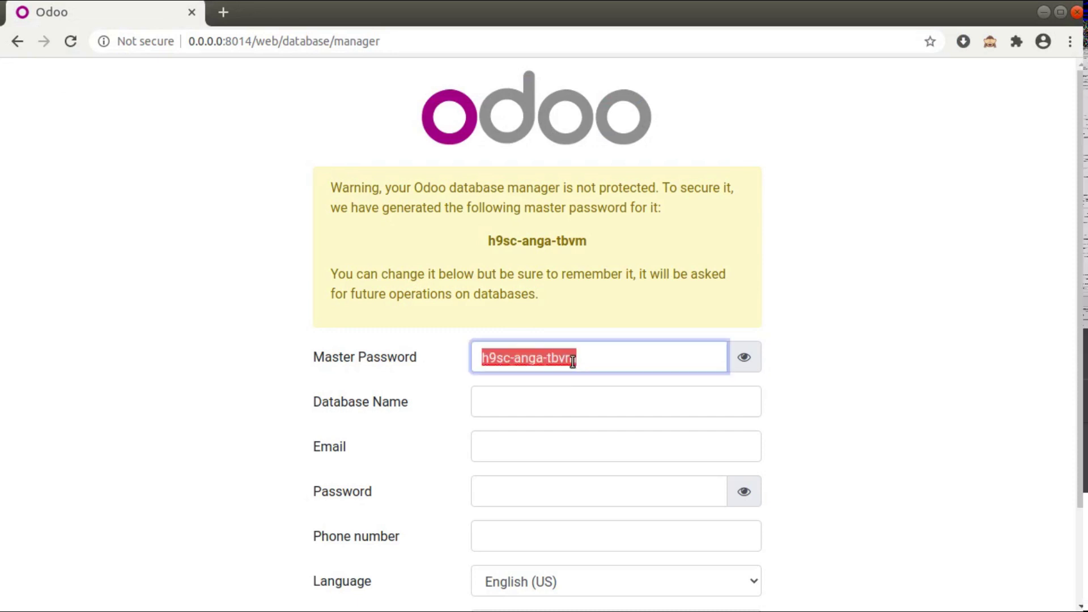
{"action": "type", "text": "ad"}
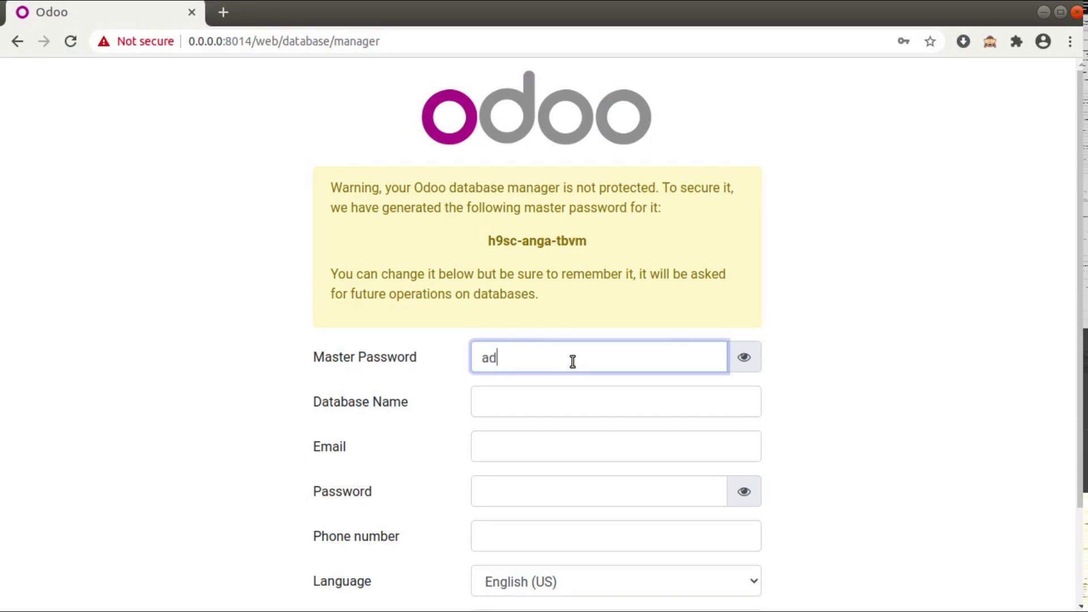
{"action": "type", "text": "mintest"}
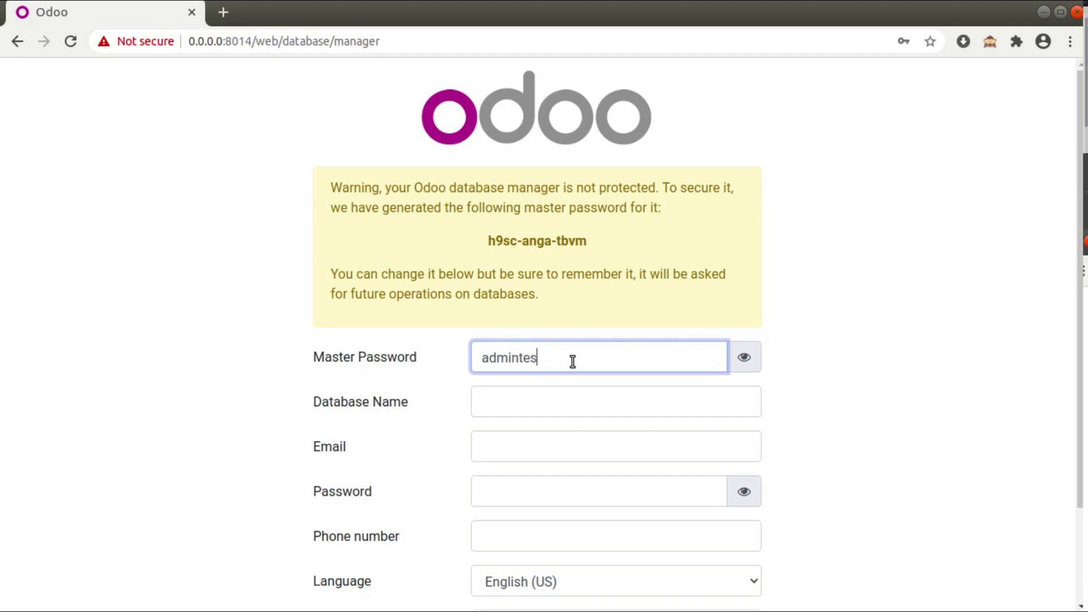
{"action": "left_click", "coordinate": [749, 313]}
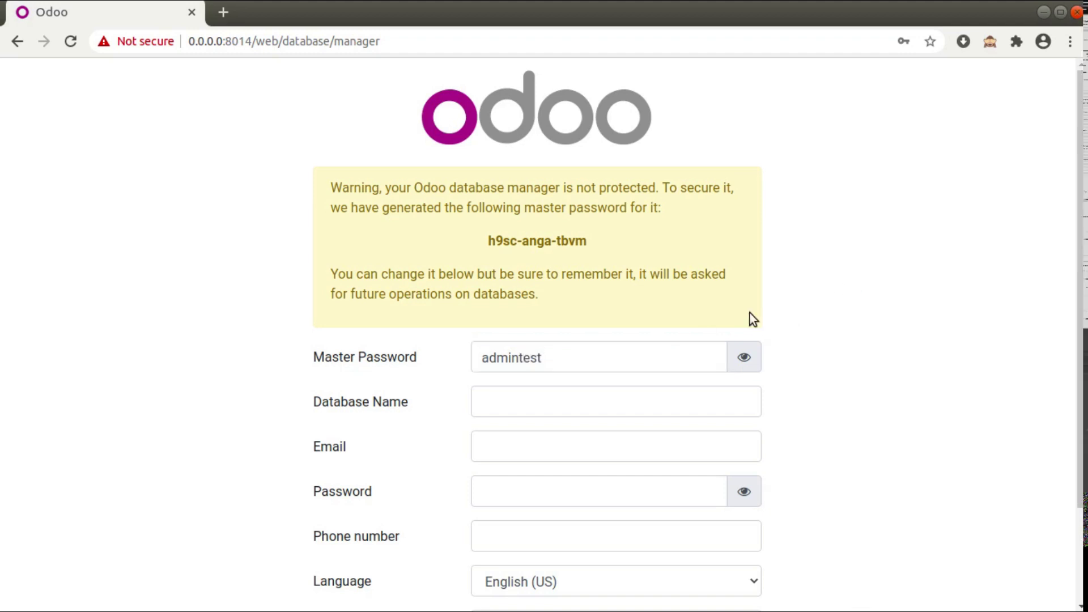
{"action": "scroll", "coordinate": [623, 306], "scroll_direction": "down", "scroll_amount": 3}
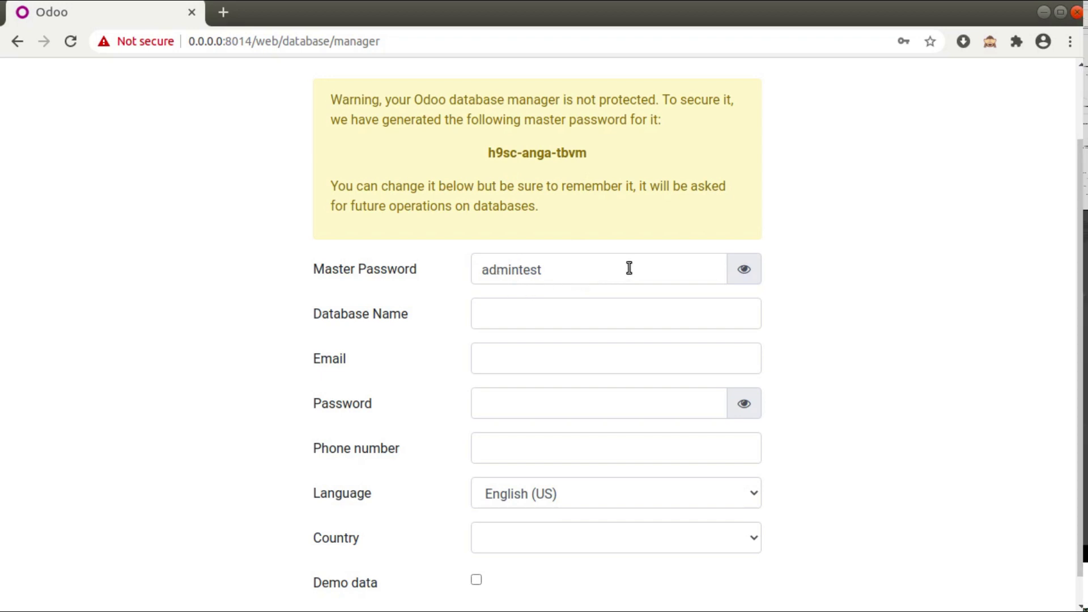
Enter '14instance' as the new database name.
{"action": "left_click", "coordinate": [580, 303]}
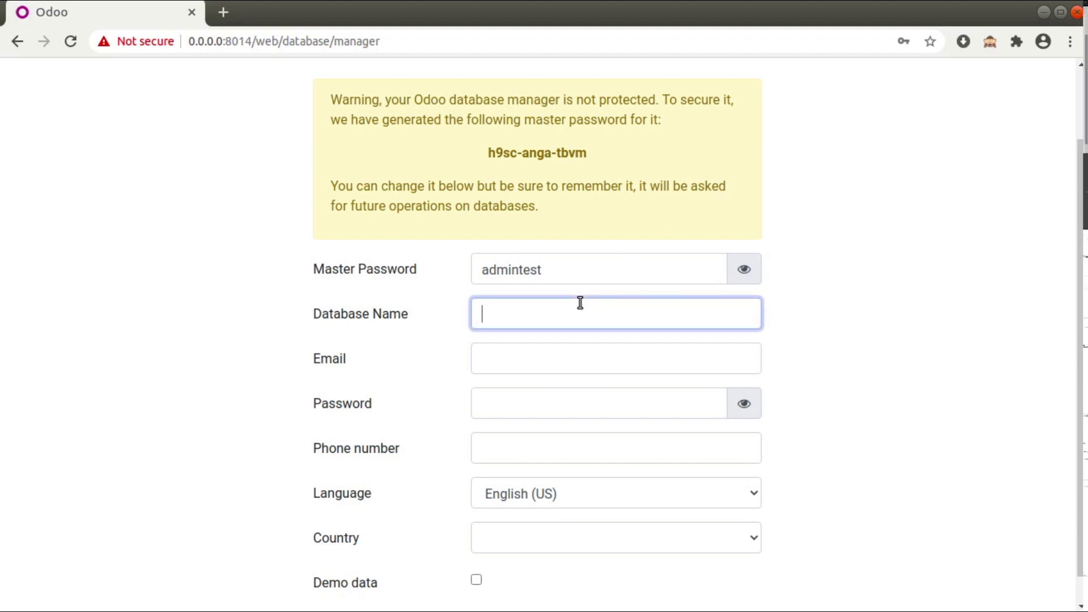
{"action": "type", "text": "1"}
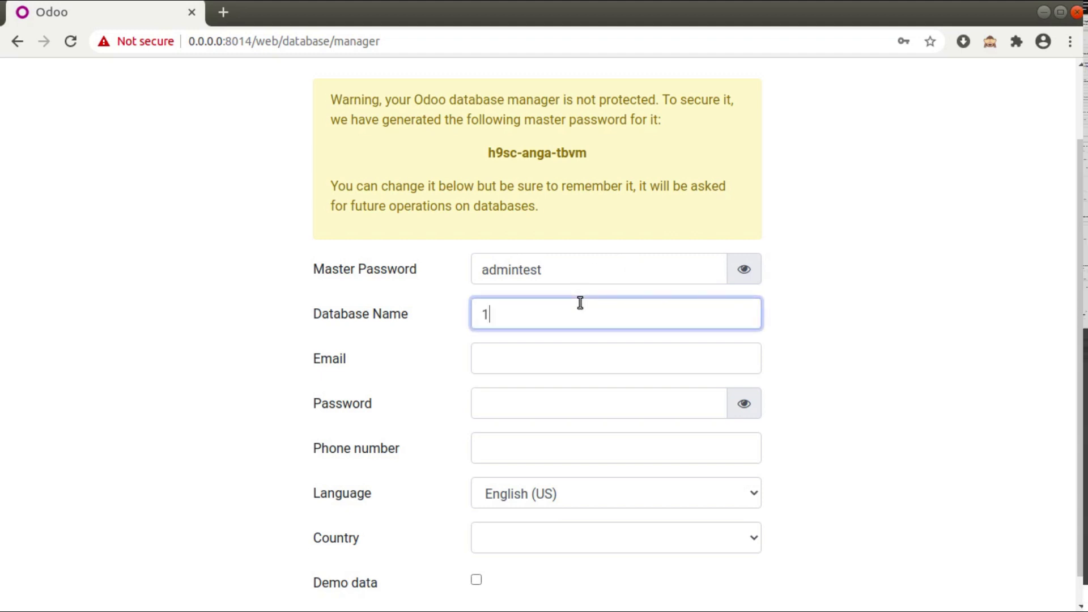
{"action": "type", "text": "4inst"}
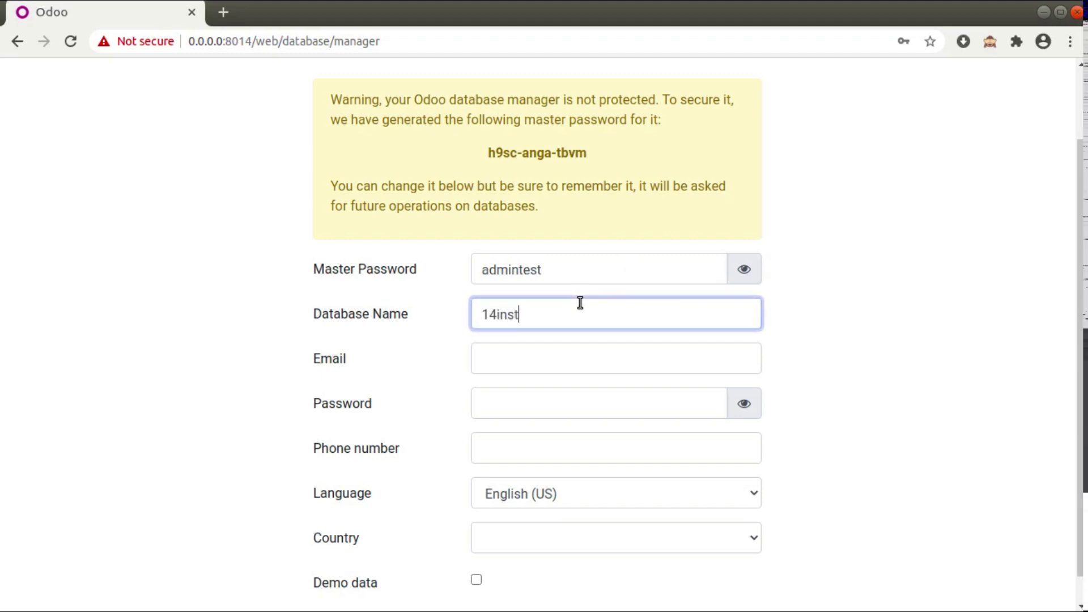
{"action": "type", "text": "ance"}
{"action": "scroll", "coordinate": [540, 321], "scroll_direction": "down", "scroll_amount": 1}
Fill in the administrator login email and password, then create the database.
{"action": "left_click", "coordinate": [539, 320]}
{"action": "type", "text": "a"}
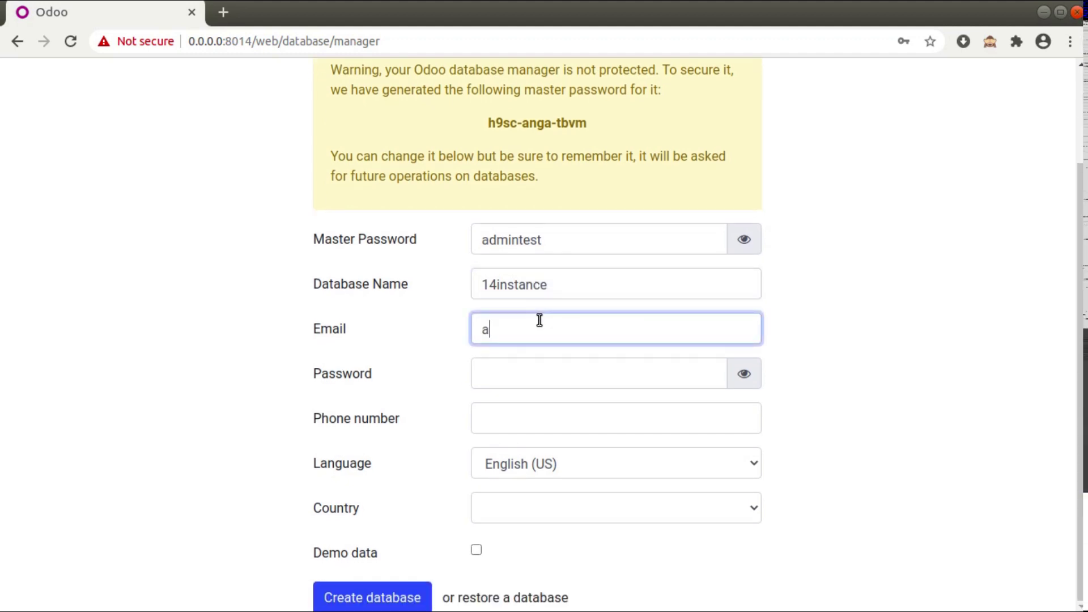
{"action": "type", "text": "dmin"}
{"action": "left_click", "coordinate": [539, 379]}
{"action": "type", "text": "admin"}
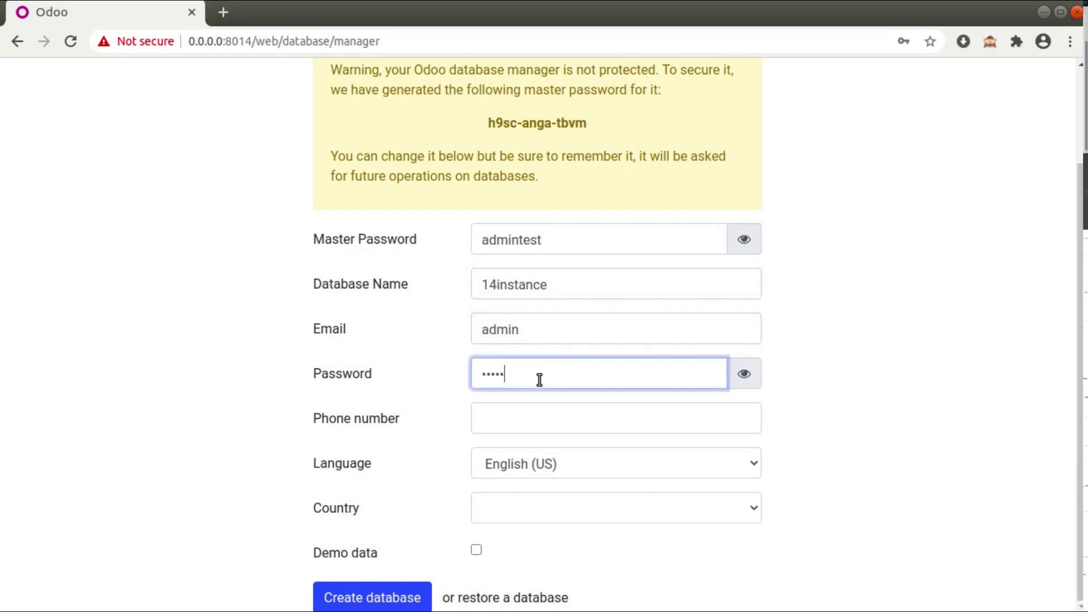
{"action": "left_click", "coordinate": [374, 603]}
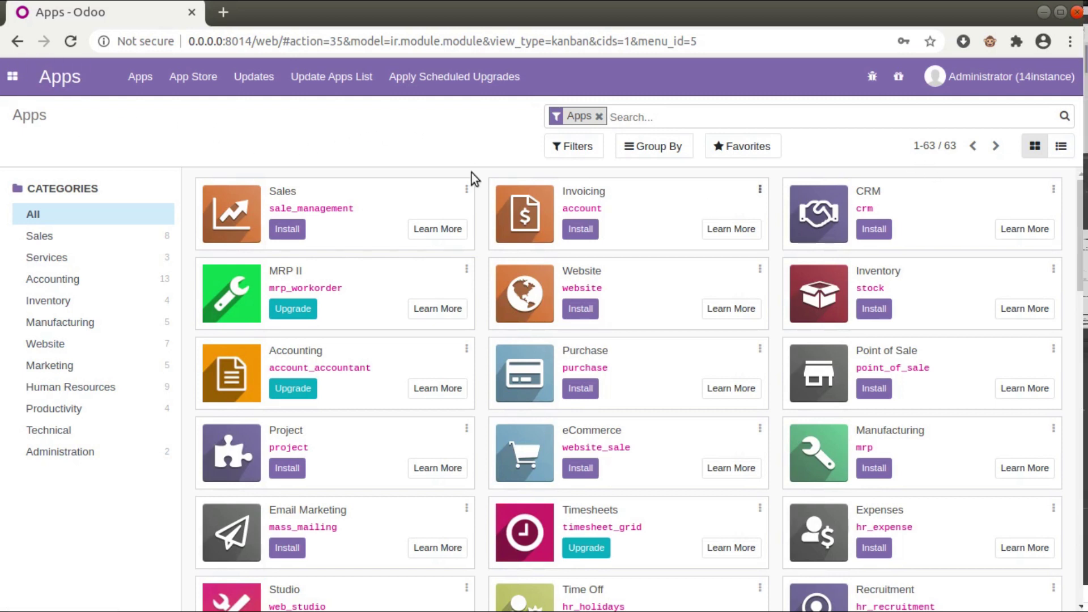
Find the 'admin' match on line 3, hide the Project panel, and select the hashed admin_passwd value.
{"action": "key", "text": "alt+Tab"}
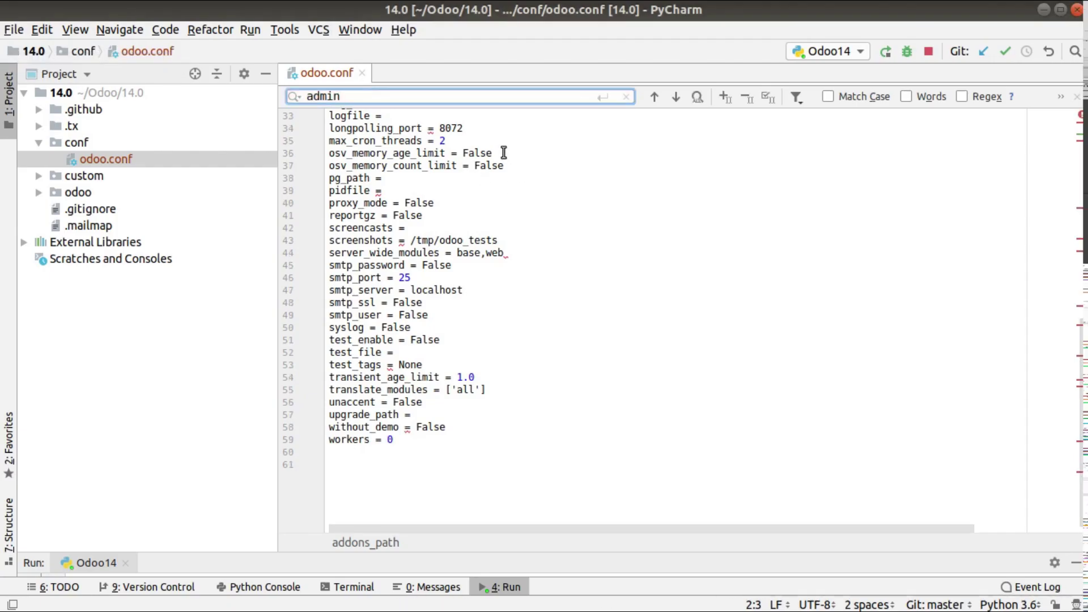
{"action": "scroll", "coordinate": [476, 170], "scroll_direction": "up", "scroll_amount": 10}
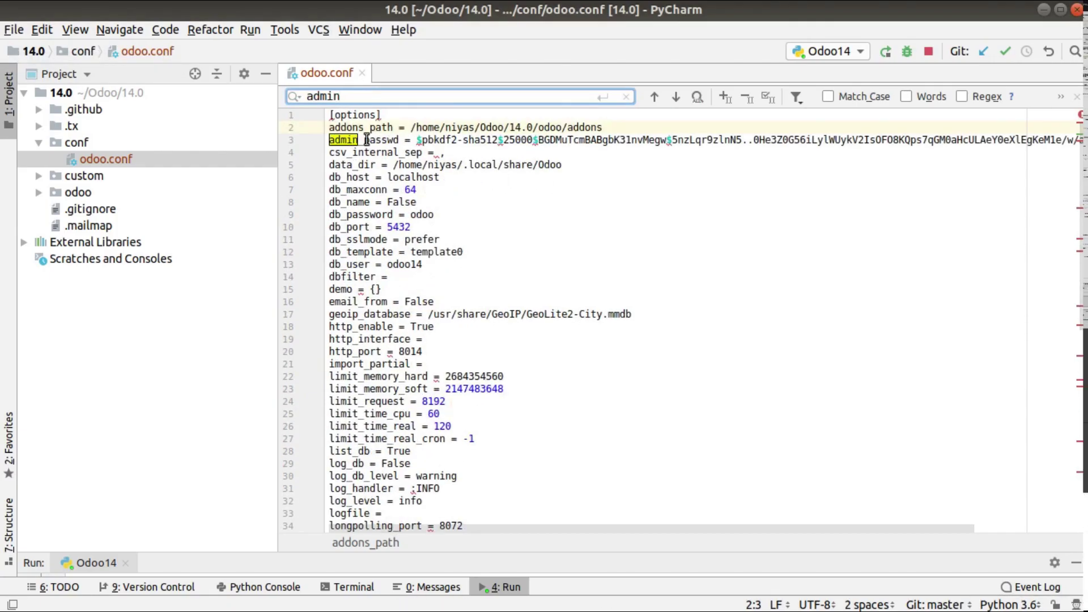
{"action": "left_click", "coordinate": [676, 97]}
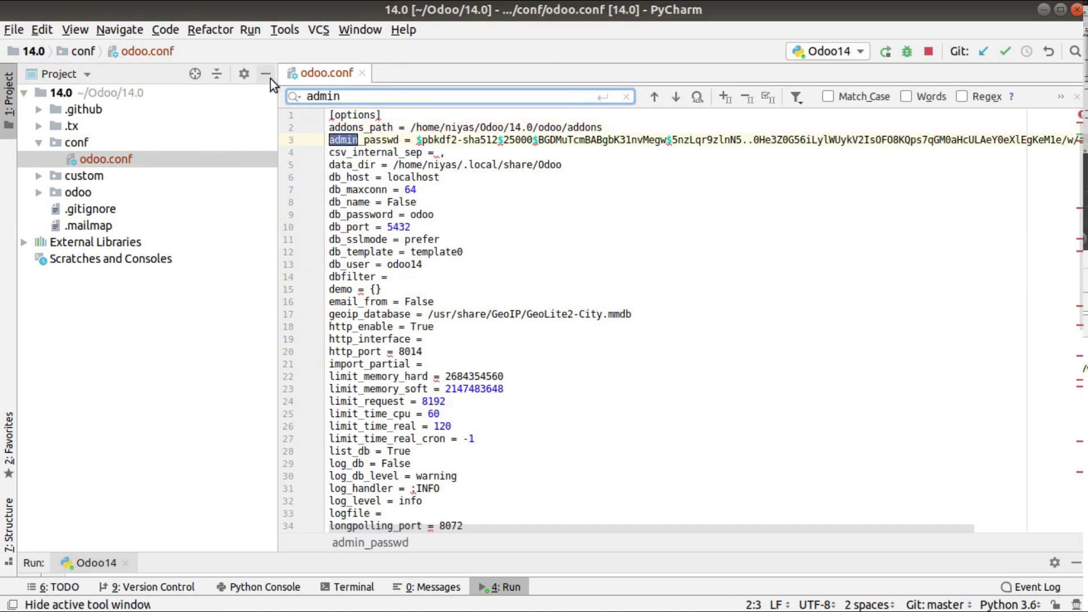
{"action": "left_click", "coordinate": [266, 73]}
{"action": "left_click_drag", "start_coordinate": [156, 140], "coordinate": [913, 144]}
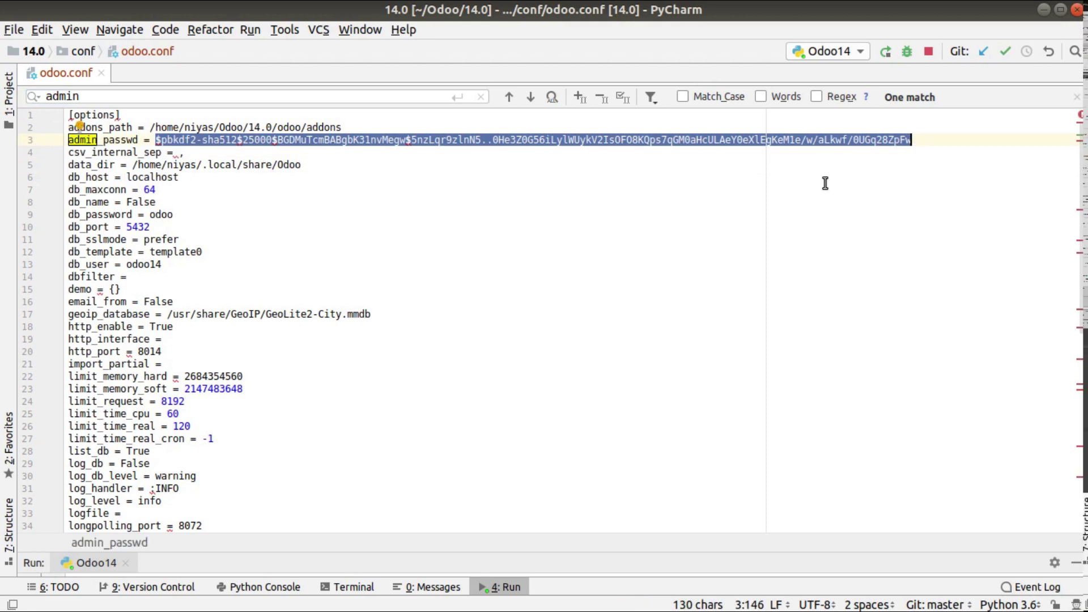
{"action": "left_click", "coordinate": [497, 298]}
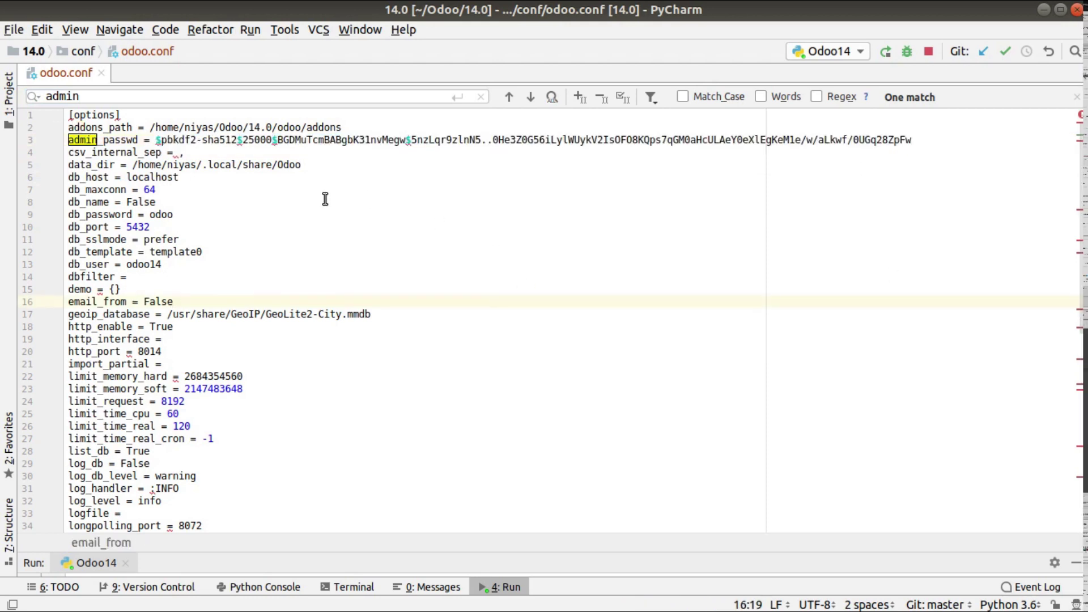
{"action": "key", "text": "alt+Tab"}
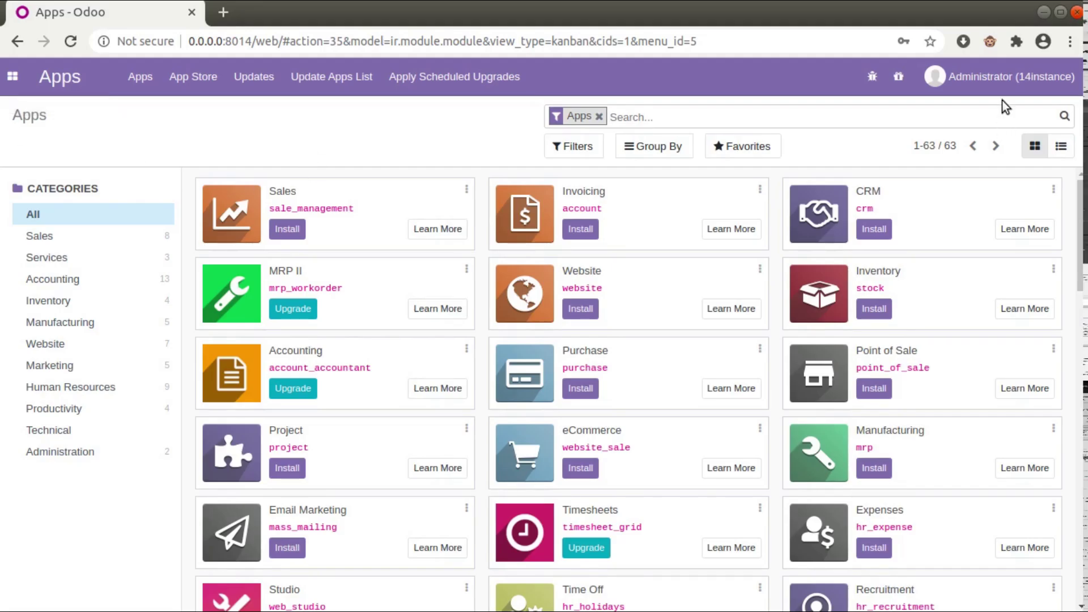
Log out of the Administrator account and go to Manage Databases.
{"action": "left_click", "coordinate": [997, 76]}
{"action": "left_click", "coordinate": [955, 230]}
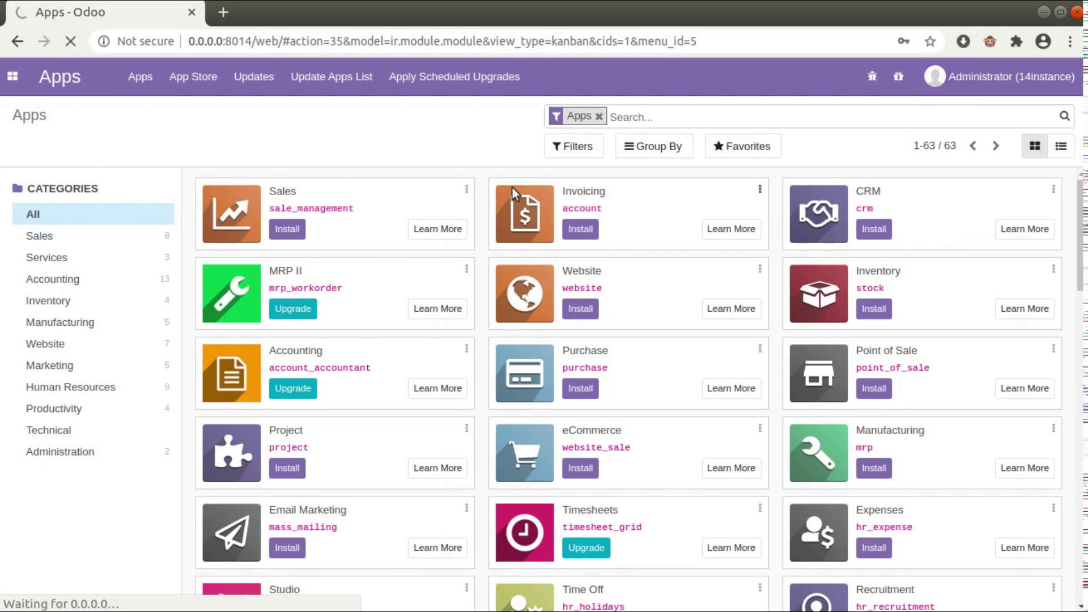
{"action": "left_click", "coordinate": [501, 435]}
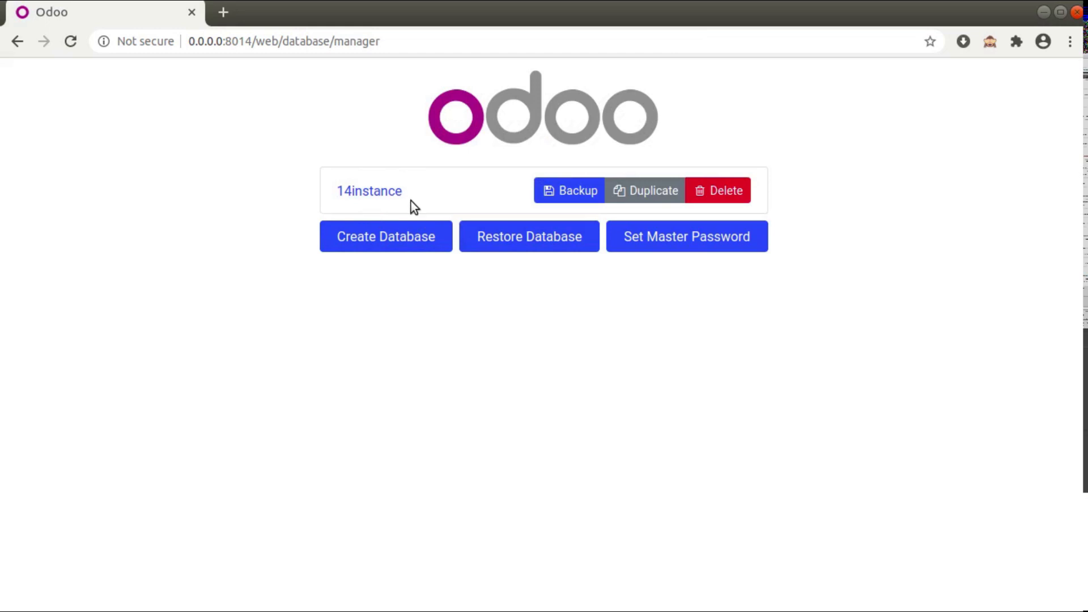
Open the Delete dialog for 14instance, cancel it without deleting, and return to PyCharm.
{"action": "left_click", "coordinate": [700, 193]}
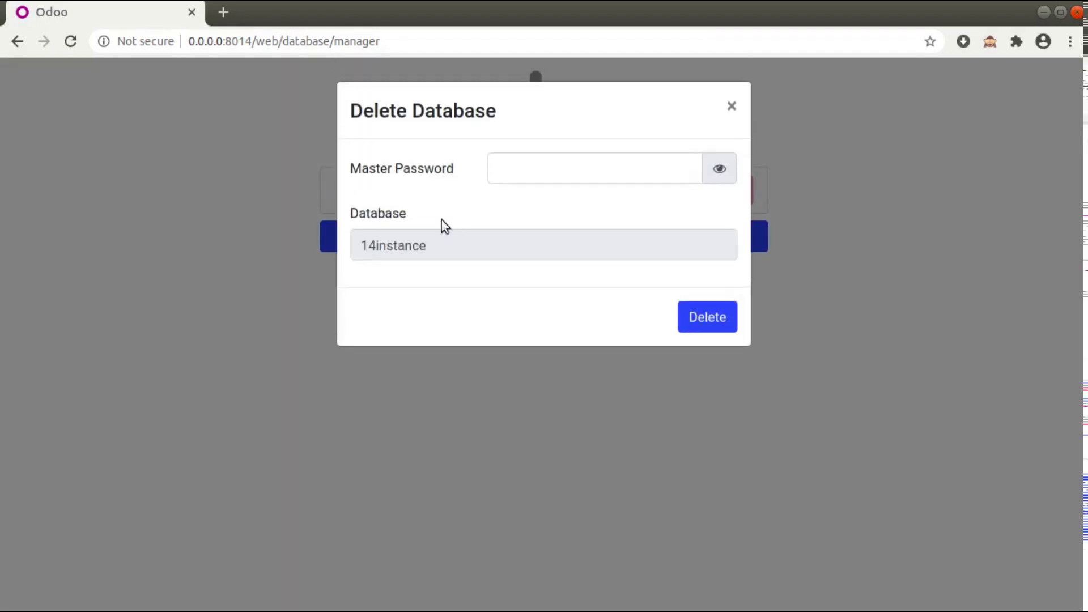
{"action": "left_click", "coordinate": [612, 183]}
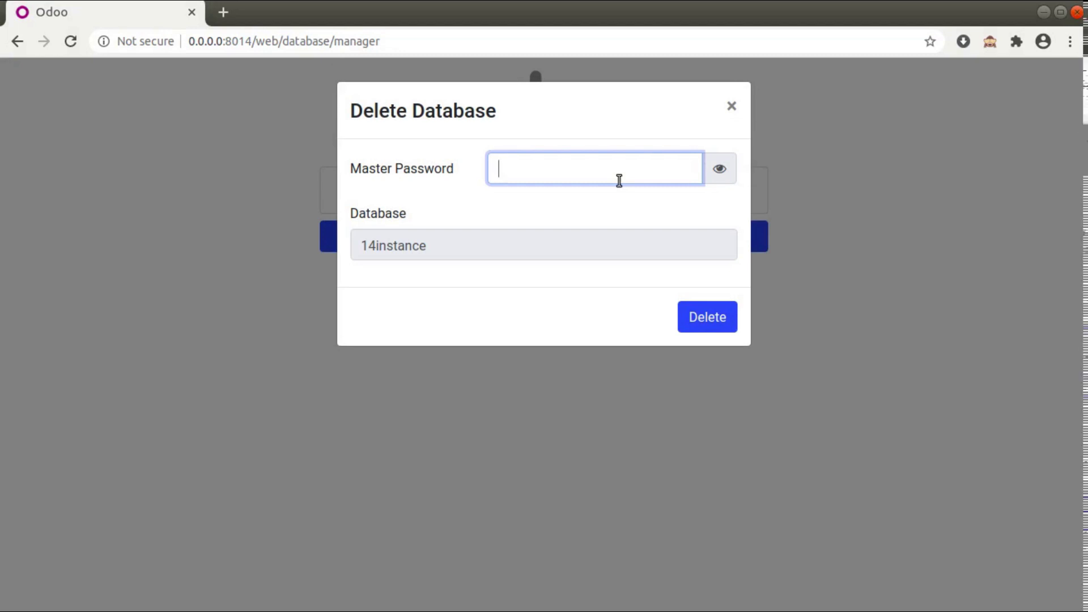
{"action": "left_click", "coordinate": [731, 106]}
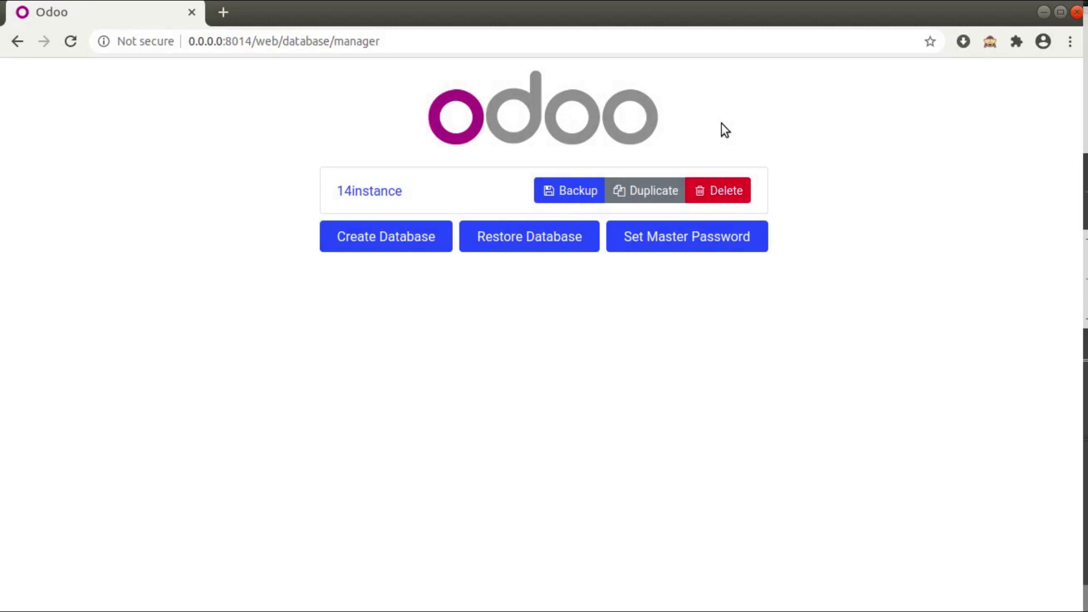
{"action": "left_click", "coordinate": [3, 64]}
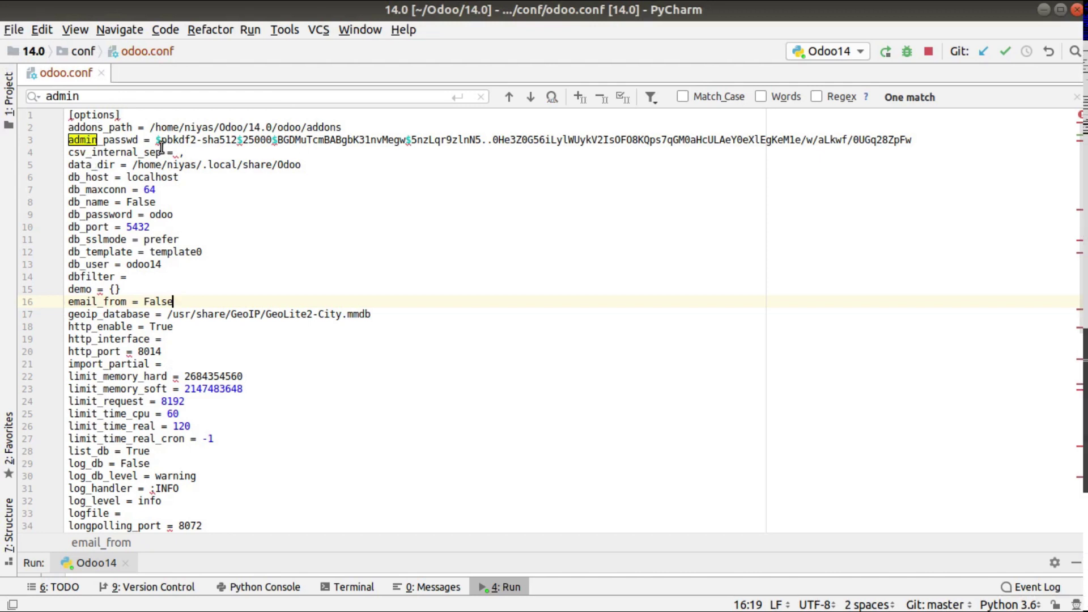
Select the full 130-character pbkdf2-sha512 hash after admin_passwd on line 3.
{"action": "mouse_move", "coordinate": [158, 144]}
{"action": "left_click_drag", "start_coordinate": [159, 143], "coordinate": [912, 141]}
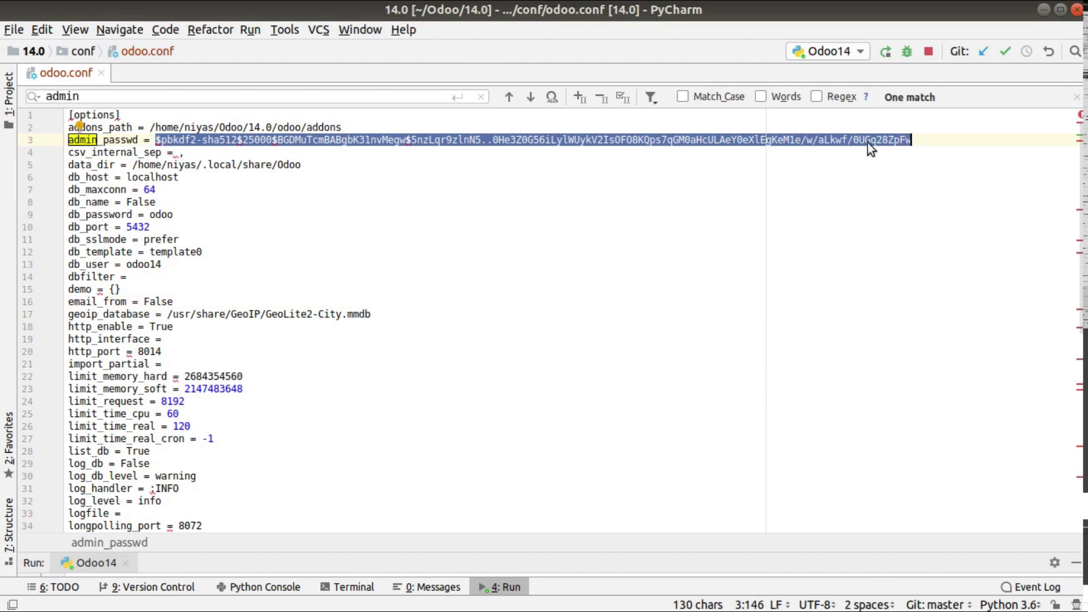
{"action": "left_click", "coordinate": [309, 188]}
{"action": "mouse_move", "coordinate": [157, 144]}
{"action": "left_click_drag", "start_coordinate": [156, 140], "coordinate": [905, 133]}
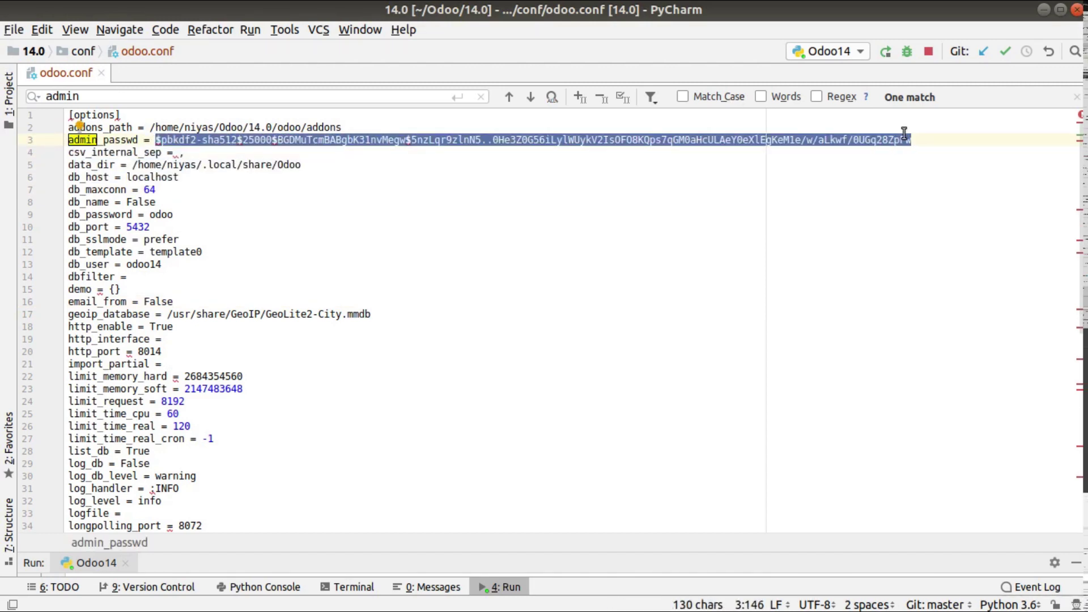